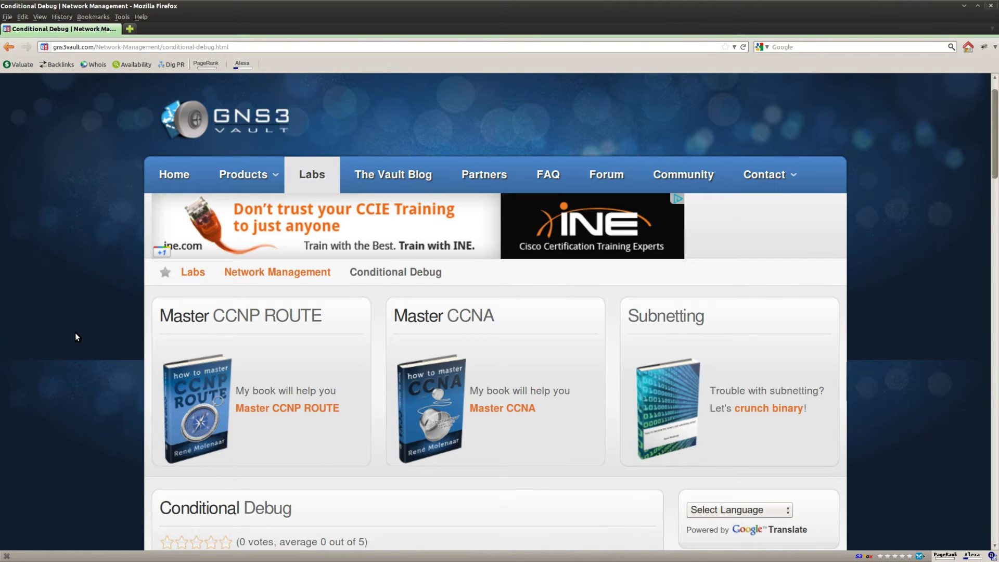
Scroll the gns3vault Conditional Debug page down to its Scenario and Goal sections
{"action": "scroll", "coordinate": [76, 337], "scroll_direction": "down", "scroll_amount": 3}
{"action": "left_click_drag", "start_coordinate": [292, 384], "coordinate": [156, 382]}
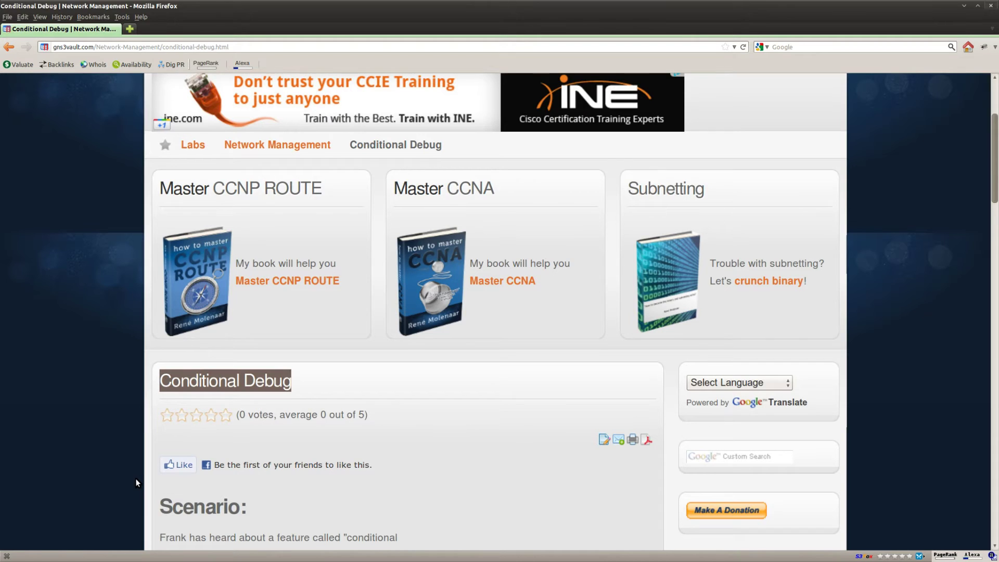
{"action": "left_click", "coordinate": [127, 460]}
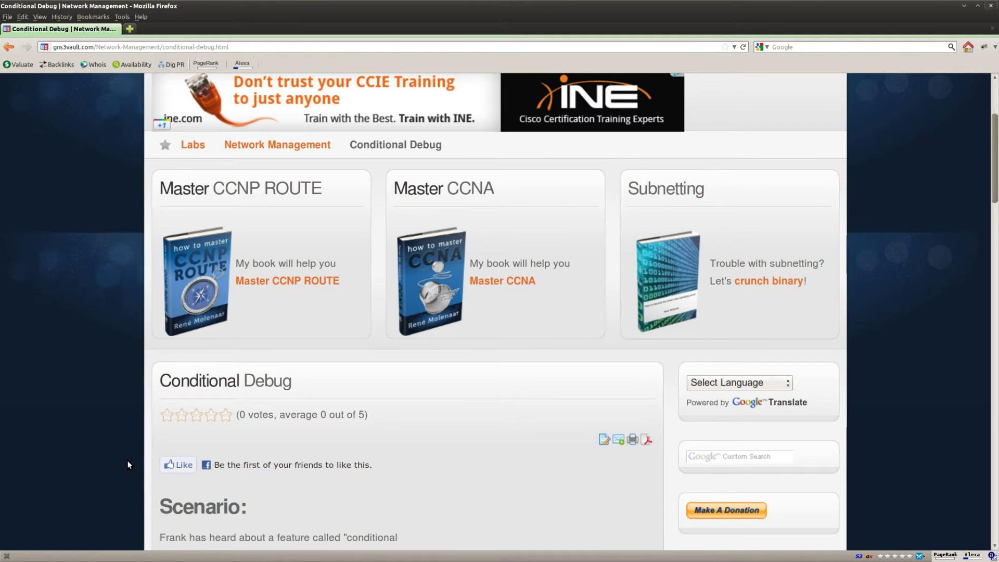
{"action": "scroll", "coordinate": [130, 463], "scroll_direction": "down", "scroll_amount": 6}
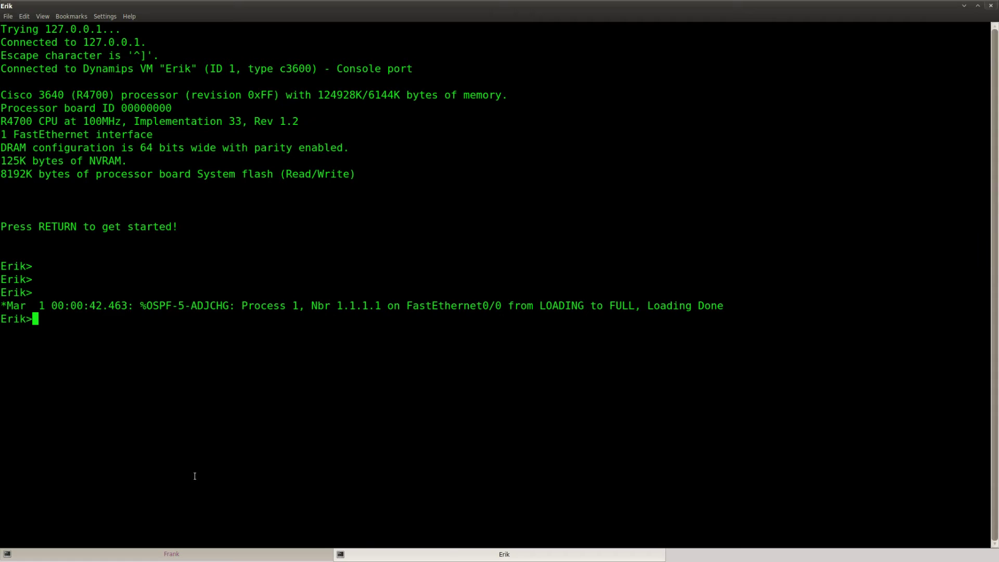
On the router console, enter privileged mode with enable and list the debug options
{"action": "key", "text": "shift+Left"}
{"action": "key", "text": "Return"}
{"action": "key", "text": "Return"}
{"action": "type", "text": "ena"}
{"action": "key", "text": "Return"}
{"action": "type", "text": "deb"}
{"action": "key", "text": "Tab"}
{"action": "type", "text": "?"}
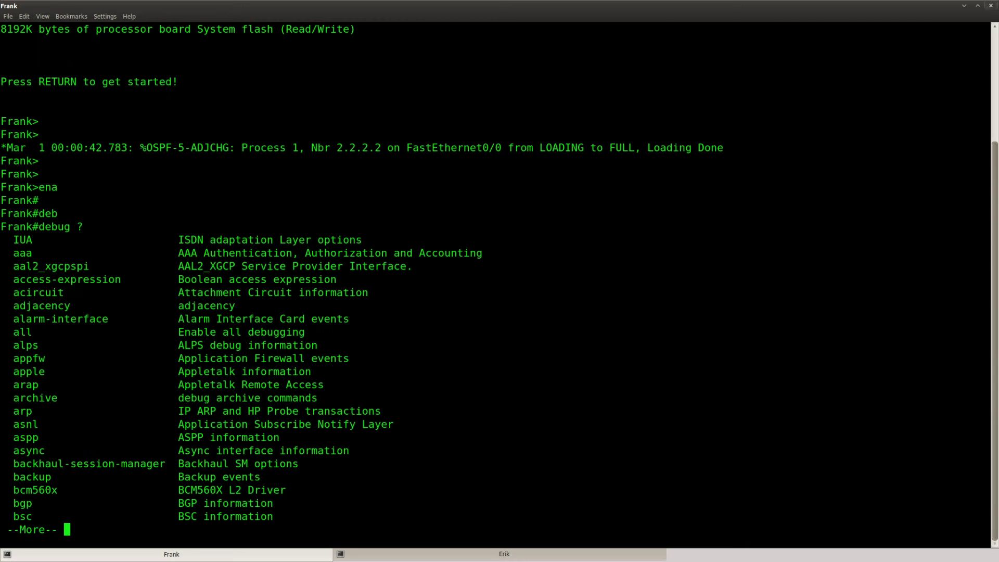
{"action": "key", "text": "space"}
{"action": "key", "text": "space"}
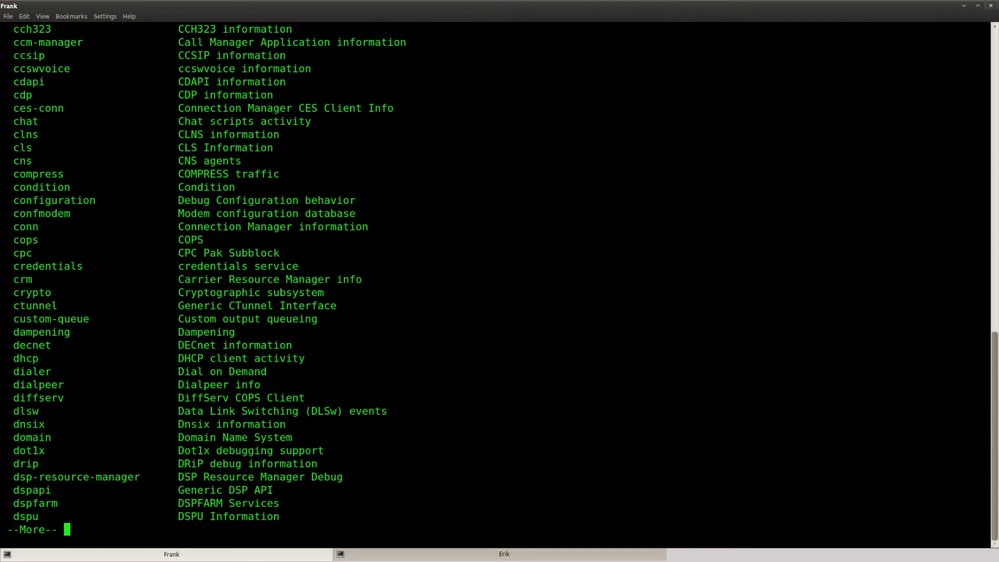
{"action": "key", "text": "q"}
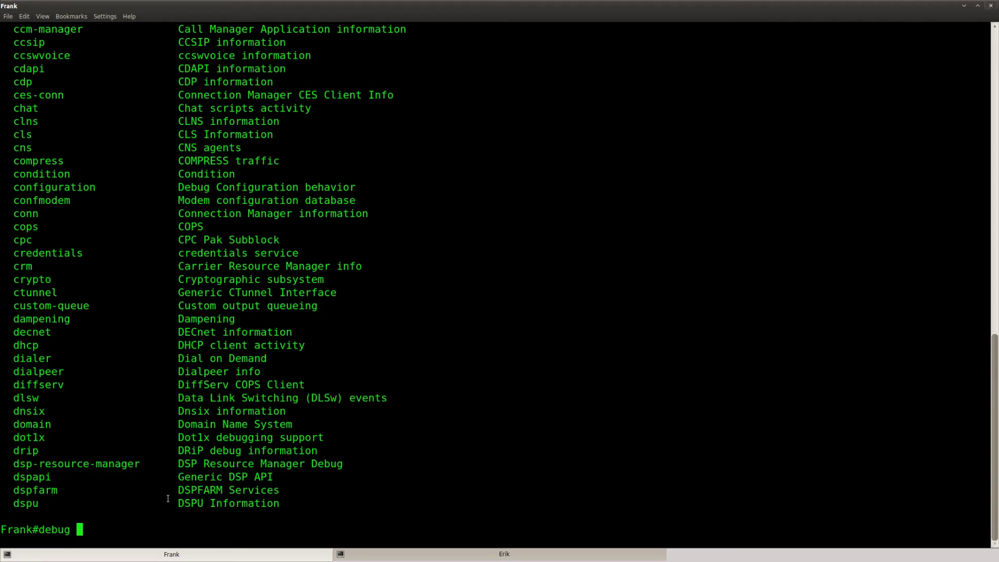
Show the debug ip packet options, highlighting the standard and expanded access-list ranges, then erase the command
{"action": "type", "text": "ip pac"}
{"action": "key", "text": "Tab"}
{"action": "type", "text": "?"}
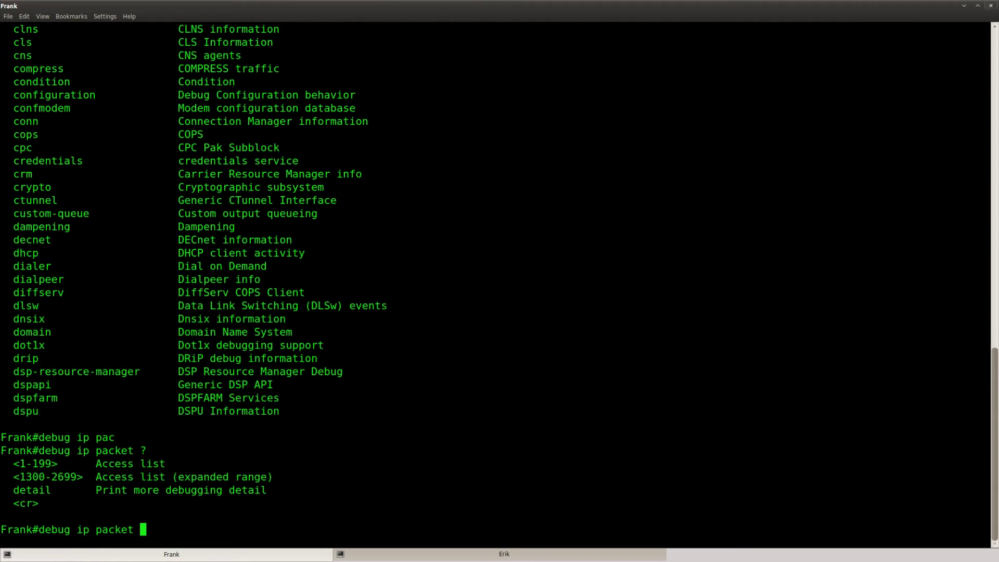
{"action": "left_click_drag", "start_coordinate": [174, 466], "coordinate": [13, 465]}
{"action": "left_click_drag", "start_coordinate": [273, 477], "coordinate": [15, 477]}
{"action": "left_click", "coordinate": [193, 528]}
{"action": "left_click_drag", "start_coordinate": [270, 477], "coordinate": [3, 463]}
{"action": "left_click", "coordinate": [146, 504]}
{"action": "key", "text": "BackSpace"}
{"action": "key", "text": "BackSpace"}
{"action": "key", "text": "BackSpace"}
{"action": "key", "text": "BackSpace"}
{"action": "key", "text": "BackSpace"}
{"action": "key", "text": "BackSpace"}
{"action": "key", "text": "BackSpace"}
{"action": "key", "text": "BackSpace"}
{"action": "key", "text": "BackSpace"}
{"action": "key", "text": "BackSpace"}
{"action": "key", "text": "BackSpace"}
{"action": "key", "text": "BackSpace"}
{"action": "key", "text": "BackSpace"}
{"action": "key", "text": "BackSpace"}
{"action": "key", "text": "BackSpace"}
{"action": "key", "text": "BackSpace"}
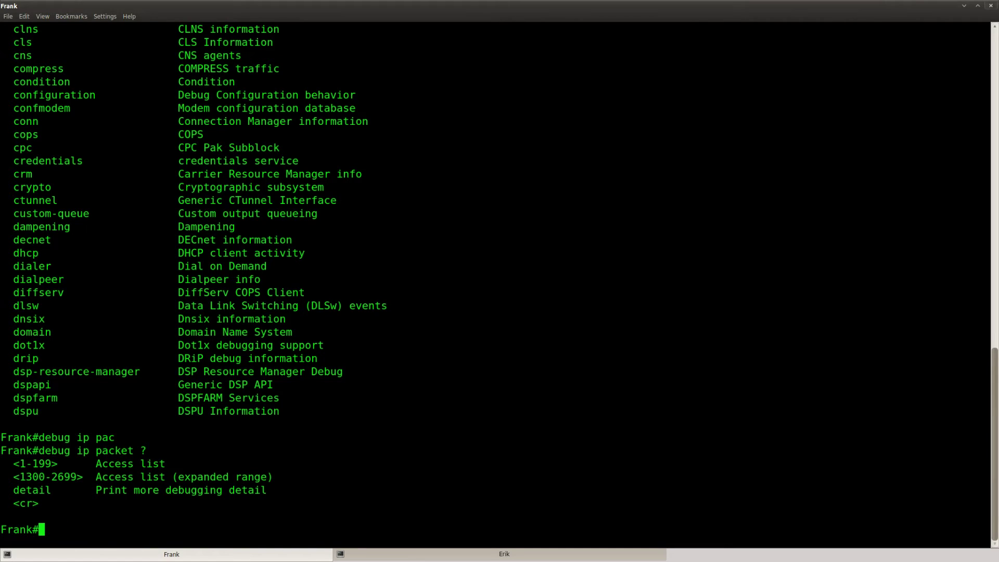
Turn on debug ip rip after listing its database, events and trigger options
{"action": "key", "text": "Return"}
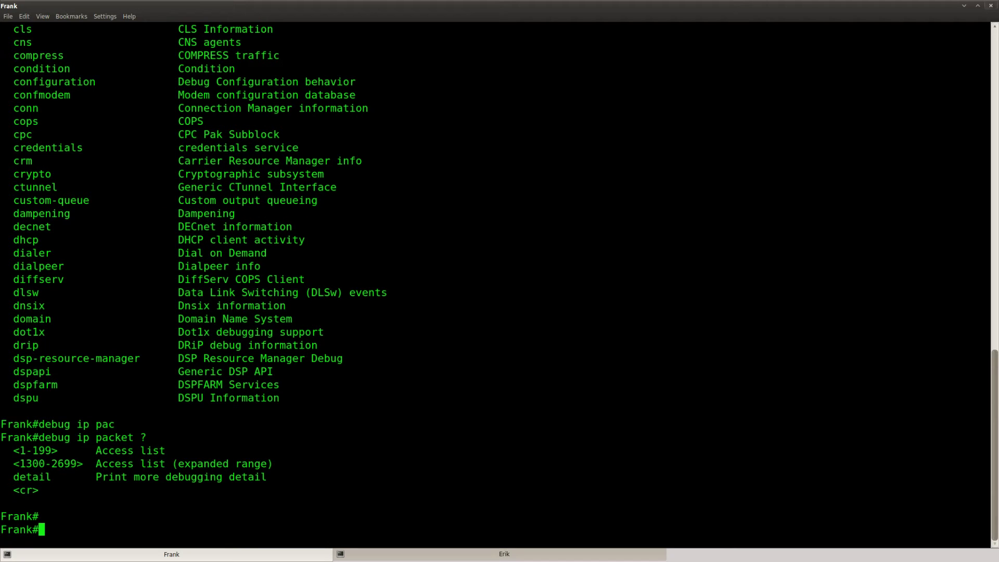
{"action": "type", "text": "deb"}
{"action": "key", "text": "Tab"}
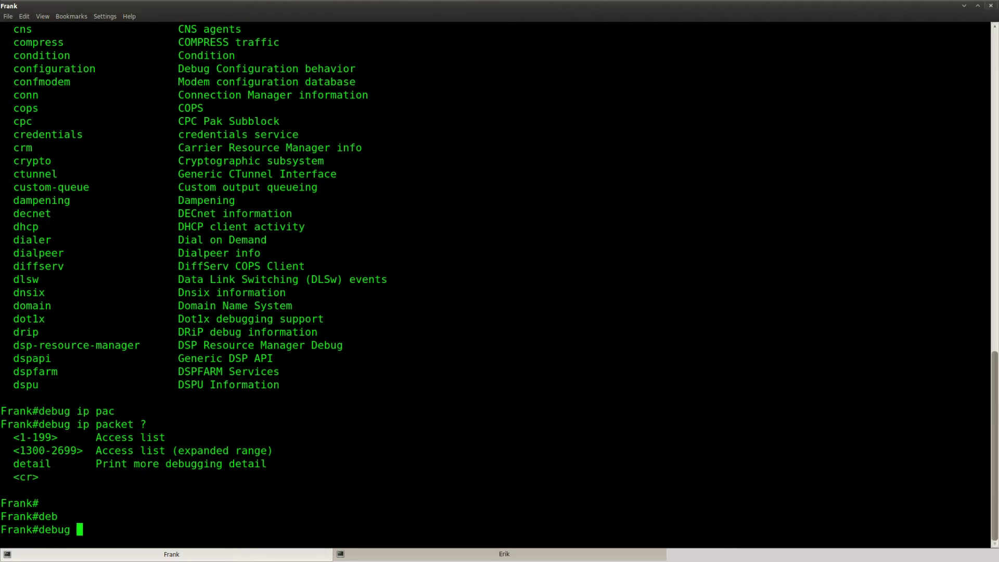
{"action": "type", "text": "ip ri"}
{"action": "key", "text": "Tab"}
{"action": "type", "text": "?"}
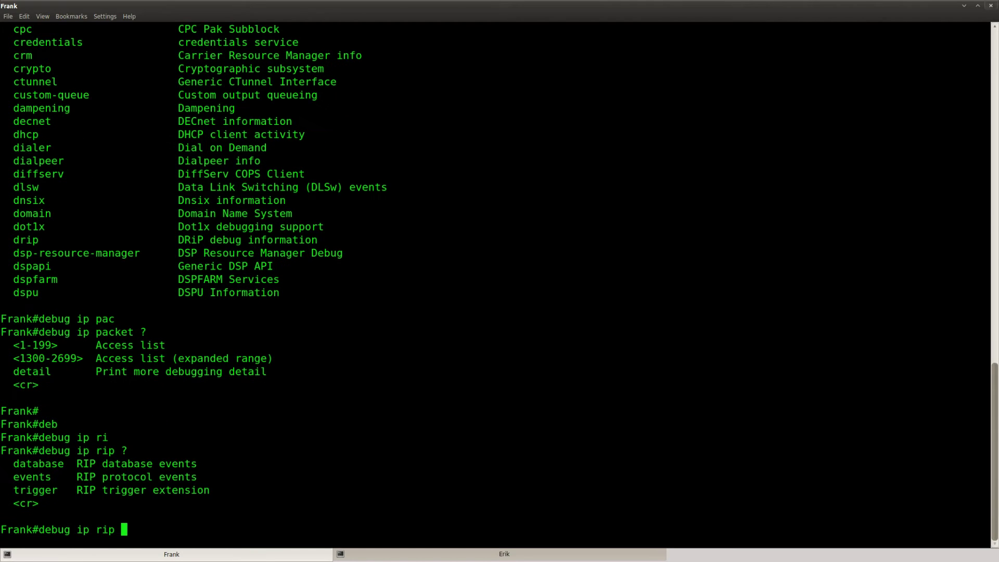
{"action": "key", "text": "Return"}
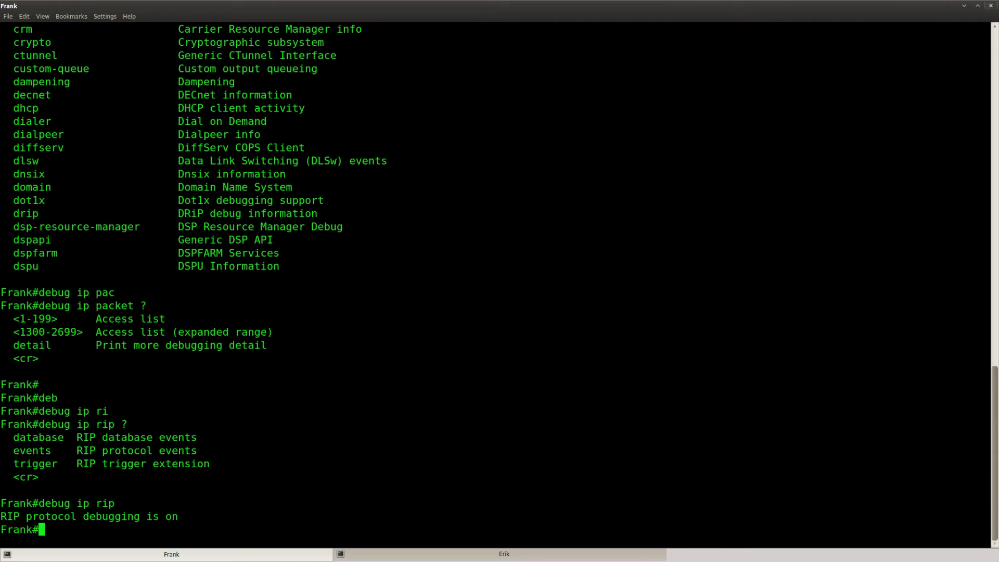
{"action": "key", "text": "Return"}
{"action": "key", "text": "Return"}
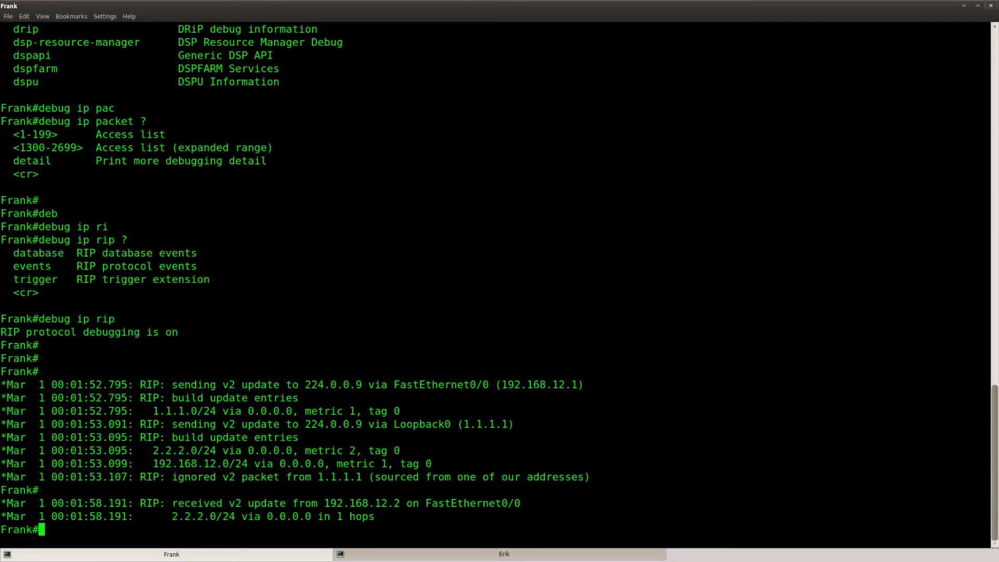
Run no debug all to stop all router debugging
{"action": "key", "text": "Return"}
{"action": "type", "text": "no de all"}
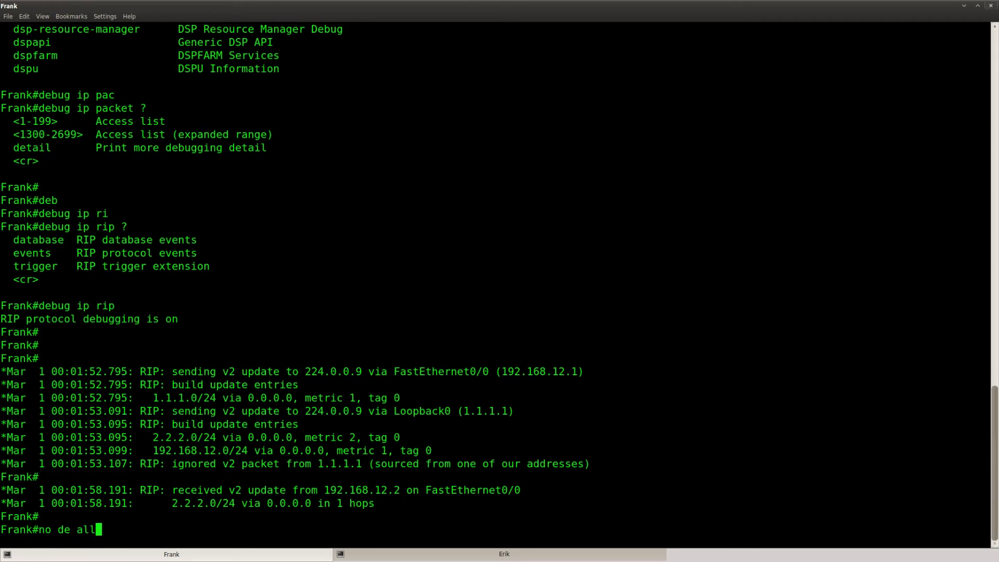
{"action": "key", "text": "Return"}
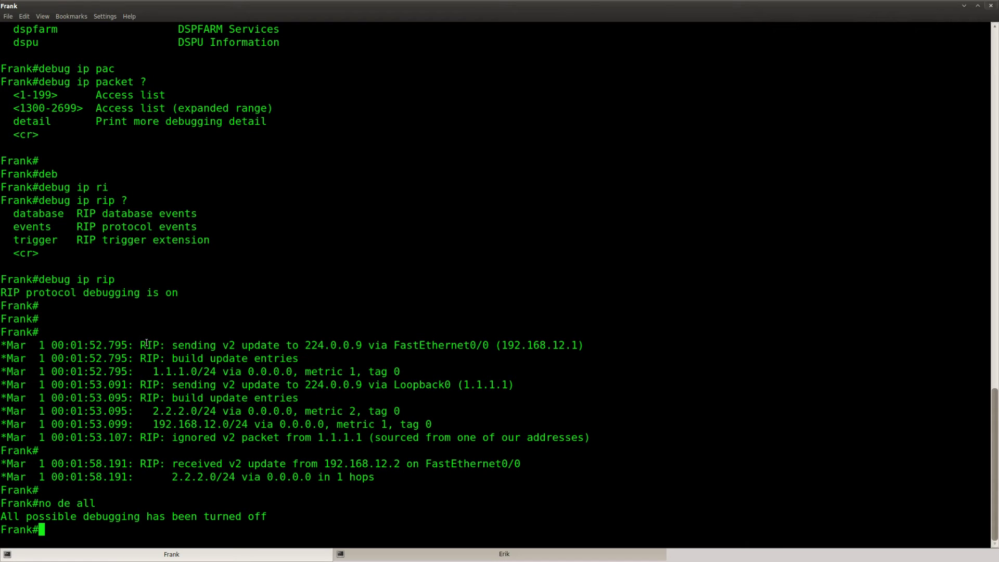
Highlight the RIP updates sent via FastEthernet0/0 and Loopback0 to compare them
{"action": "left_click_drag", "start_coordinate": [141, 345], "coordinate": [584, 346]}
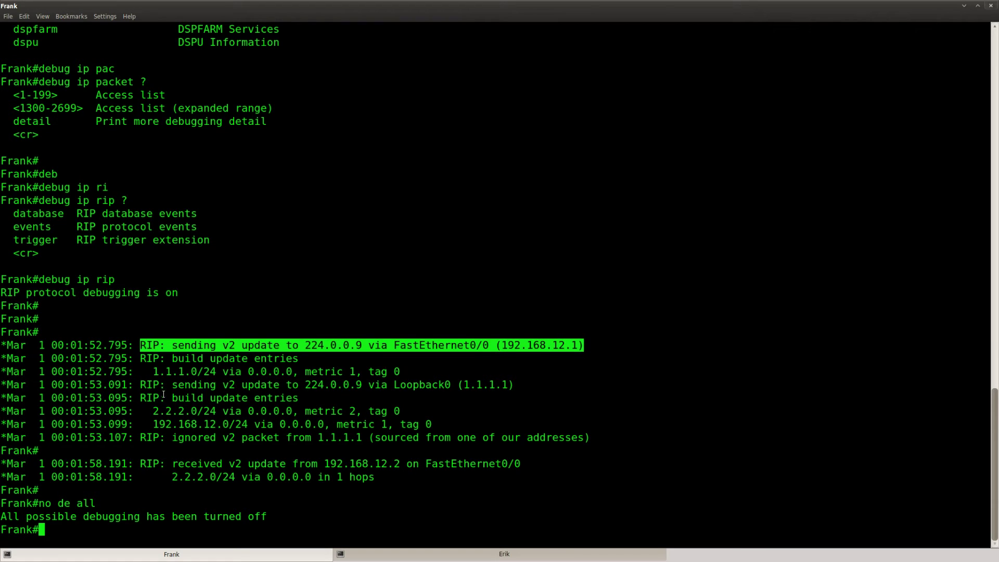
{"action": "left_click_drag", "start_coordinate": [140, 384], "coordinate": [514, 385]}
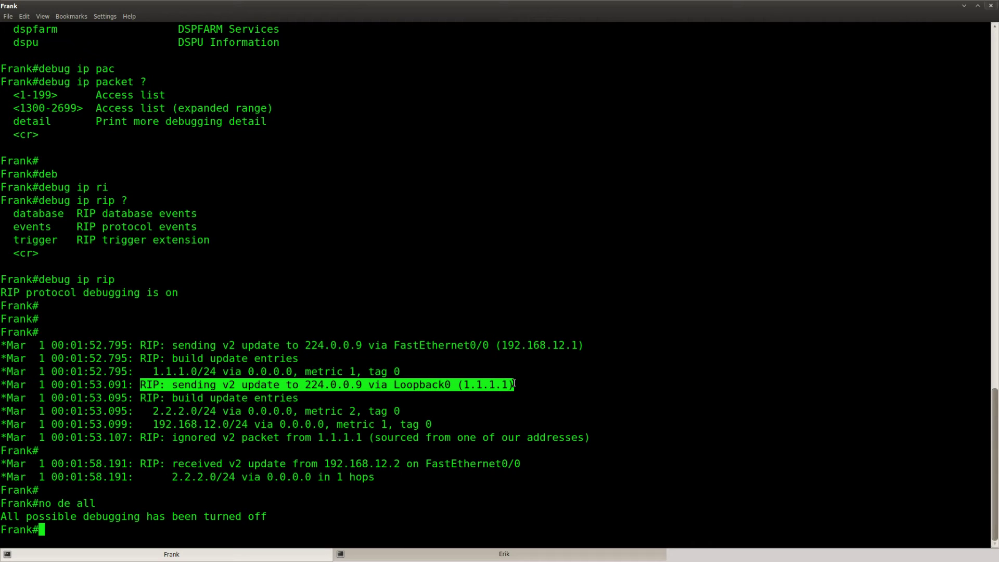
{"action": "left_click", "coordinate": [514, 423]}
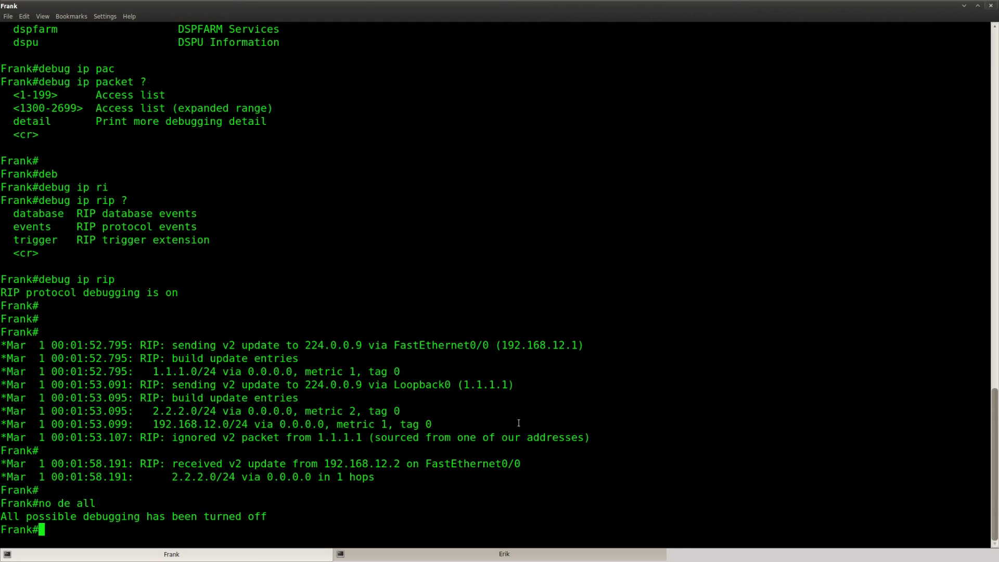
{"action": "left_click_drag", "start_coordinate": [585, 345], "coordinate": [140, 345]}
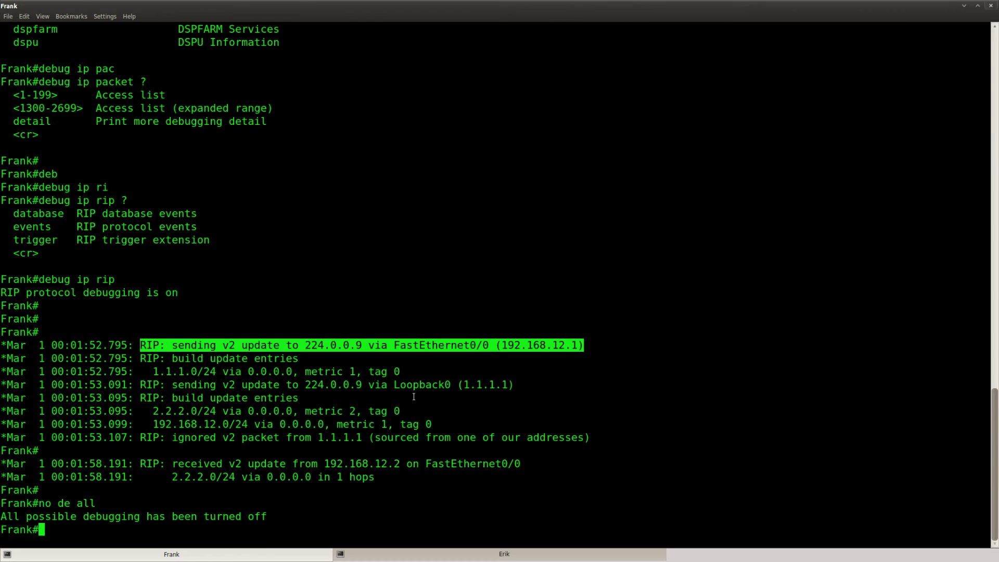
{"action": "left_click_drag", "start_coordinate": [514, 385], "coordinate": [141, 389]}
{"action": "left_click", "coordinate": [270, 473]}
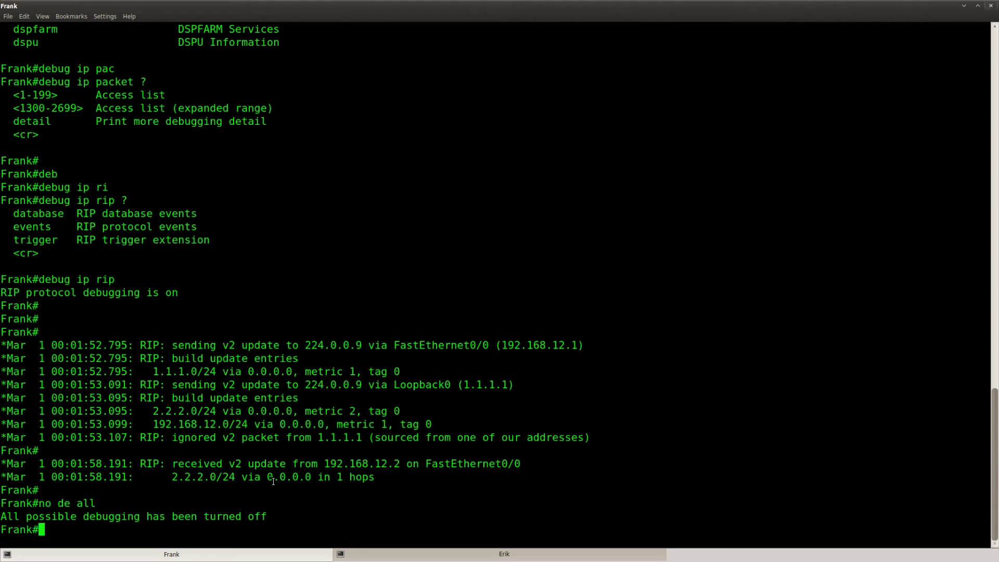
List the debug condition types and point out the interface option
{"action": "key", "text": "Return"}
{"action": "key", "text": "Return"}
{"action": "type", "text": "deb"}
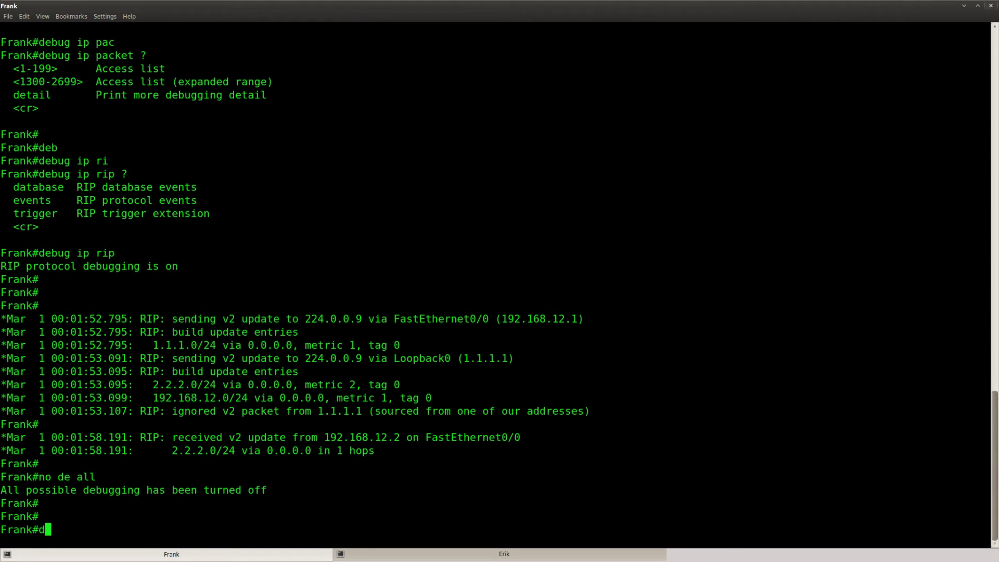
{"action": "key", "text": "Tab"}
{"action": "type", "text": "?"}
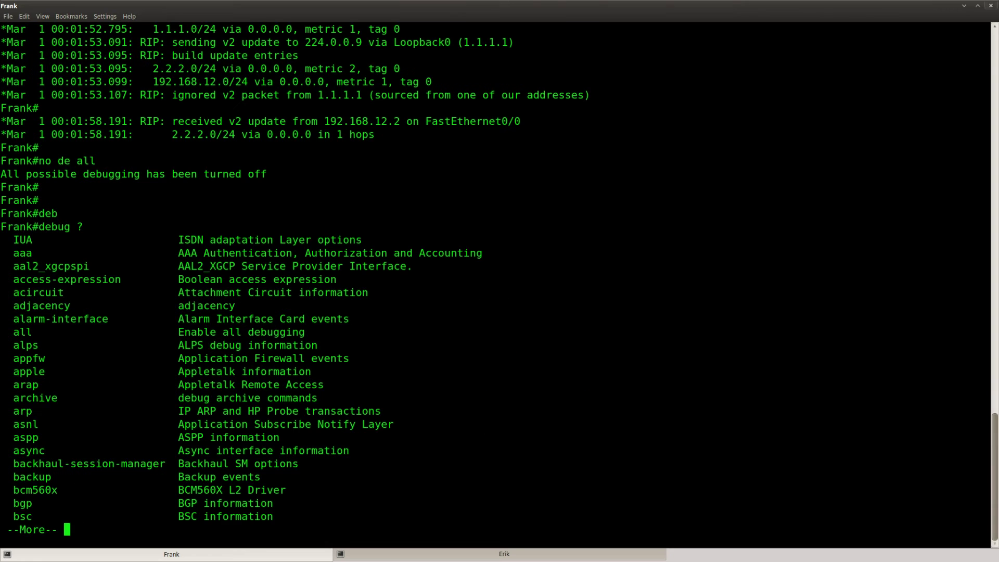
{"action": "type", "text": "qcondi"}
{"action": "key", "text": "Tab"}
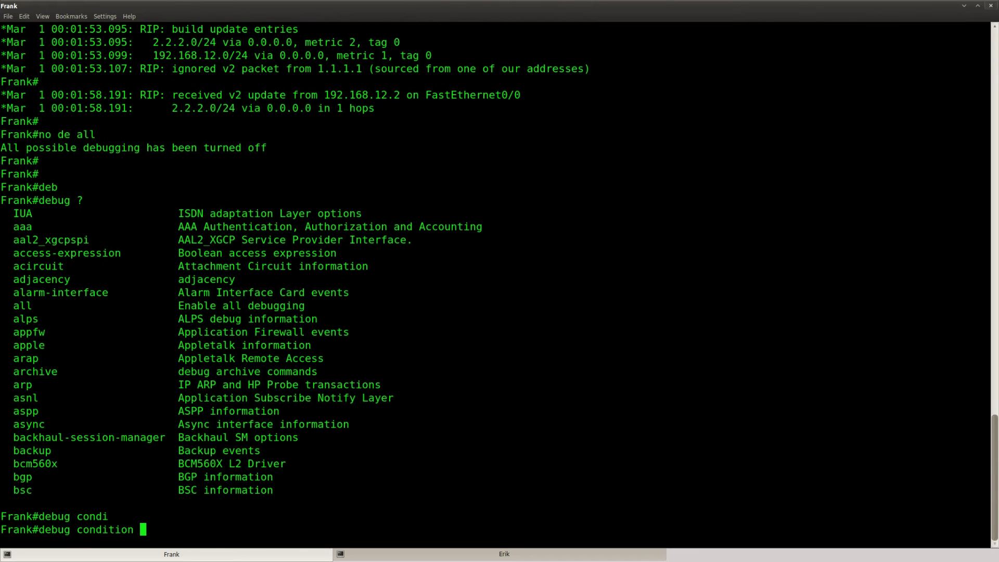
{"action": "type", "text": "?"}
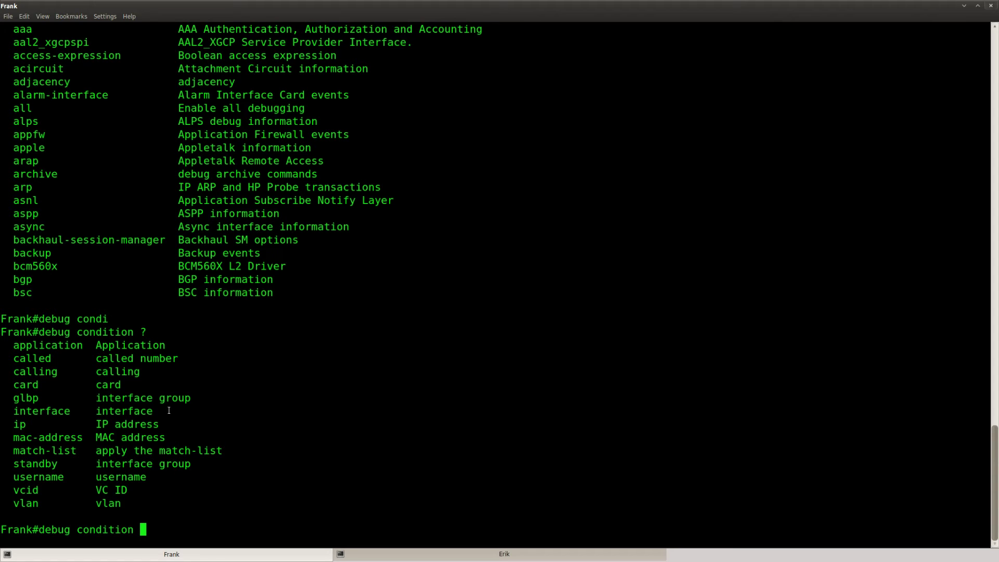
{"action": "left_click_drag", "start_coordinate": [153, 414], "coordinate": [13, 412]}
{"action": "left_click", "coordinate": [167, 493]}
Set the debug condition to interface fastEthernet 0/0
{"action": "type", "text": "inter"}
{"action": "key", "text": "Tab"}
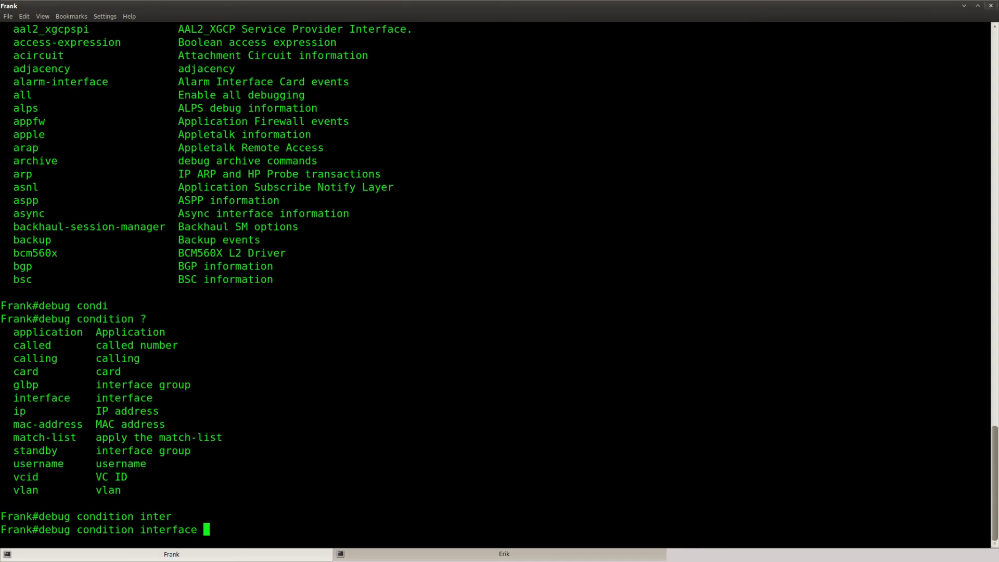
{"action": "type", "text": "?"}
{"action": "type", "text": "fas"}
{"action": "key", "text": "Tab"}
{"action": "type", "text": "0/0 ?"}
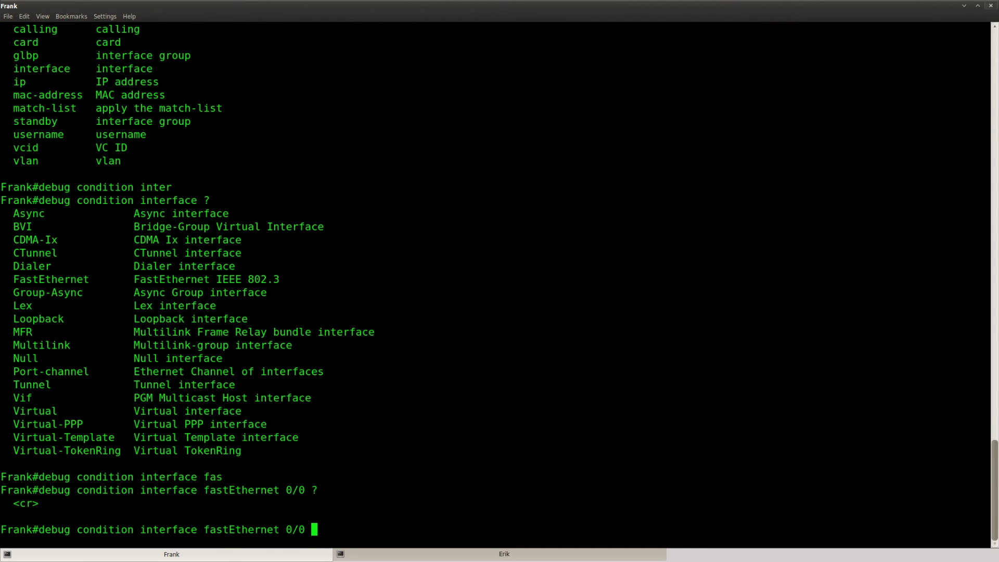
{"action": "key", "text": "Return"}
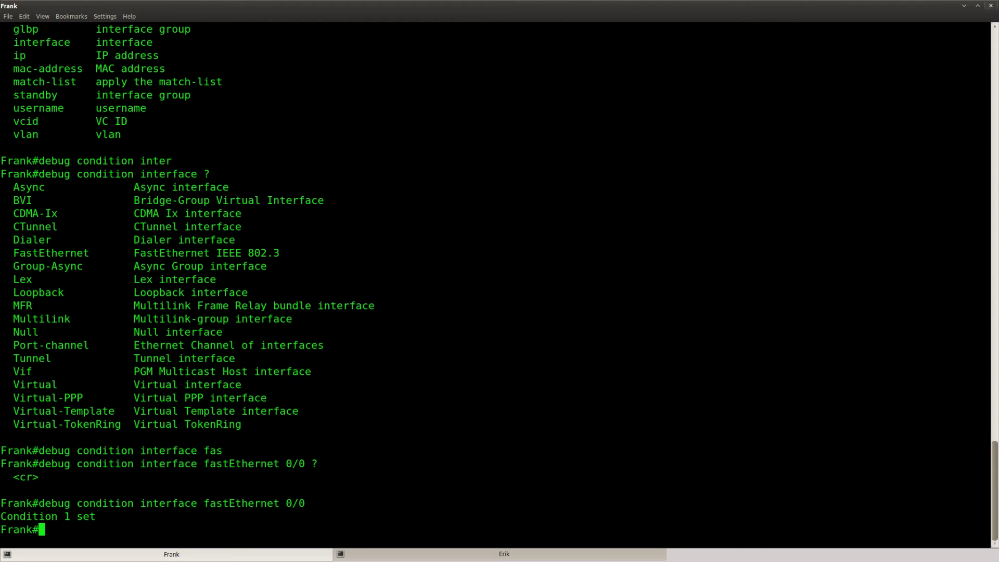
Turn RIP protocol debugging back on with debug ip rip
{"action": "key", "text": "Return"}
{"action": "key", "text": "Return"}
{"action": "type", "text": "debug ip rip"}
{"action": "key", "text": "Return"}
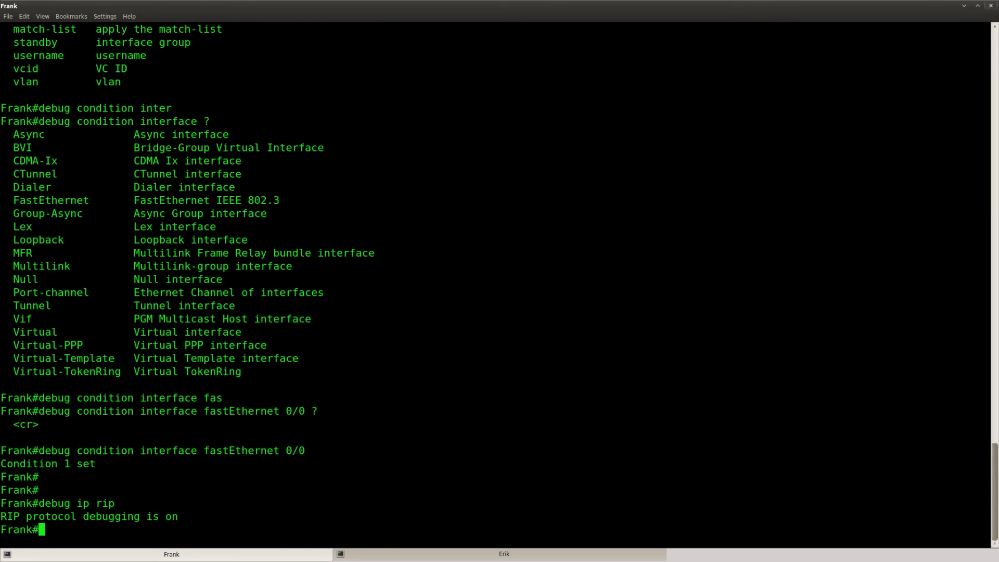
Wait for RIP debug output and highlight the FastEthernet0/0 sent and received updates
{"action": "key", "text": "Return"}
{"action": "key", "text": "Return"}
{"action": "key", "text": "Return"}
{"action": "key", "text": "Return"}
{"action": "key", "text": "Return"}
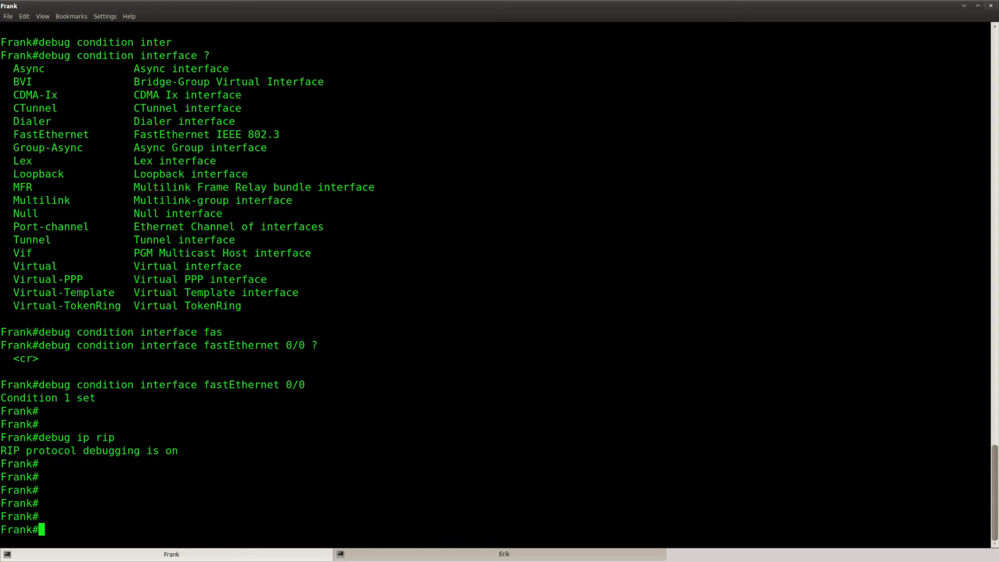
{"action": "key", "text": "Return"}
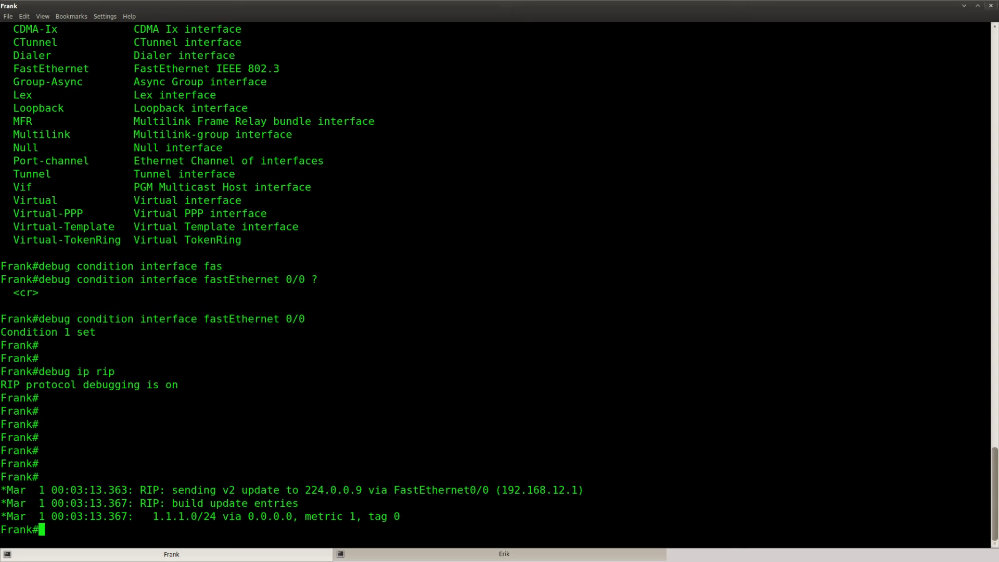
{"action": "left_click_drag", "start_coordinate": [140, 490], "coordinate": [159, 490]}
{"action": "left_click", "coordinate": [160, 491]}
{"action": "double_click", "coordinate": [154, 490]}
{"action": "left_click", "coordinate": [155, 490]}
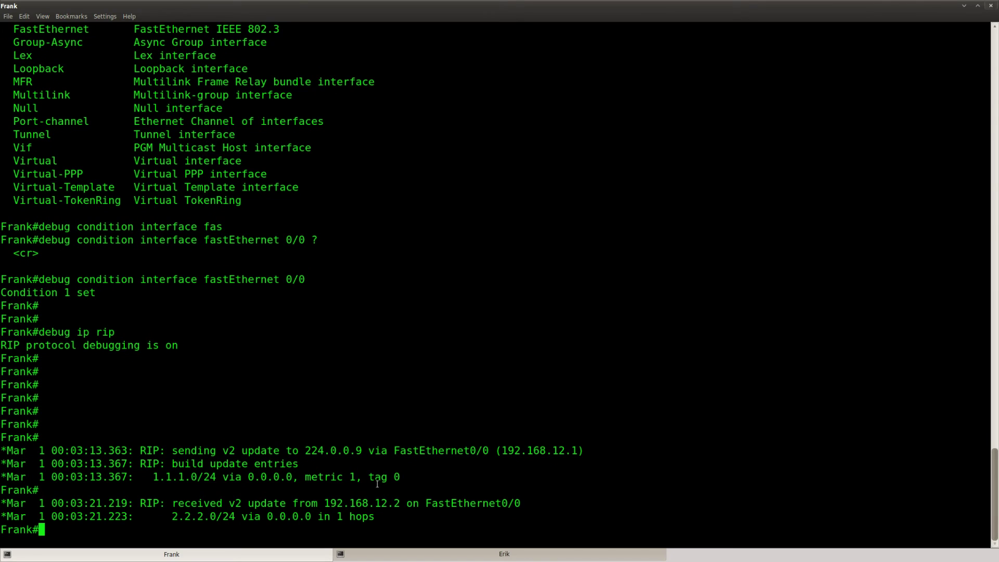
{"action": "left_click_drag", "start_coordinate": [489, 451], "coordinate": [305, 451]}
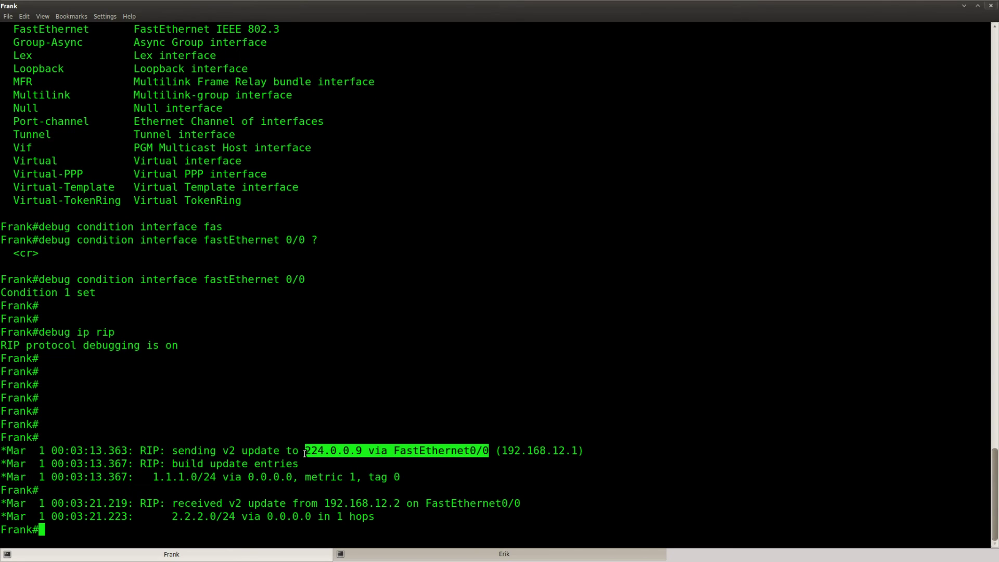
{"action": "left_click_drag", "start_coordinate": [520, 503], "coordinate": [424, 507]}
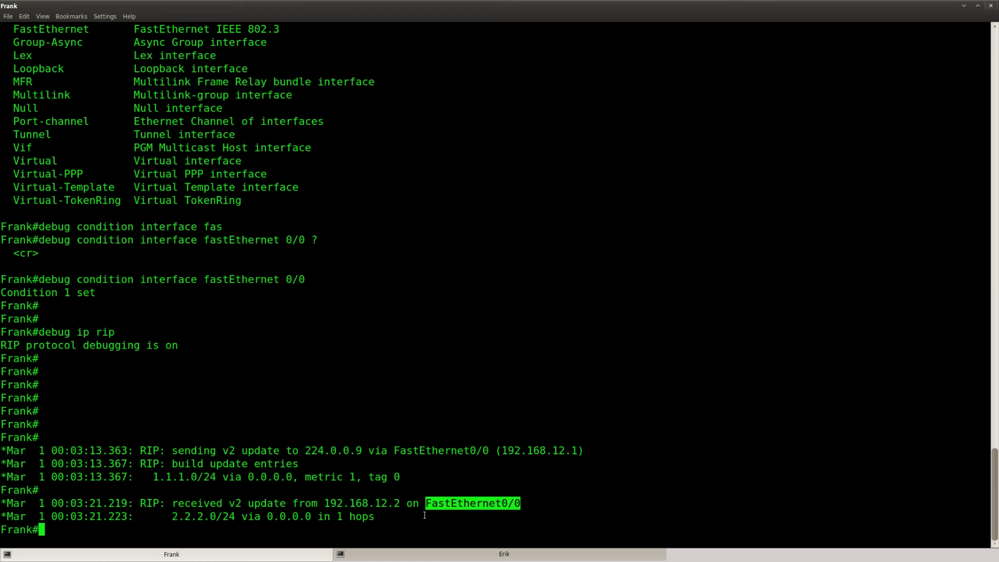
{"action": "left_click_drag", "start_coordinate": [382, 516], "coordinate": [9, 437]}
{"action": "left_click", "coordinate": [236, 491]}
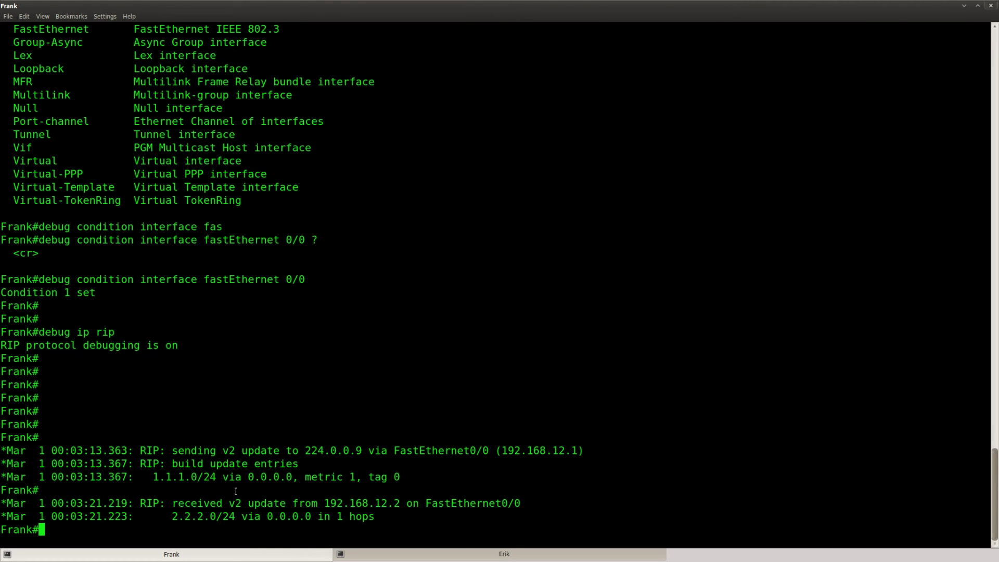
Scroll back to highlight the debug condition interface fastEthernet 0/0 command
{"action": "key", "text": "Return"}
{"action": "key", "text": "Return"}
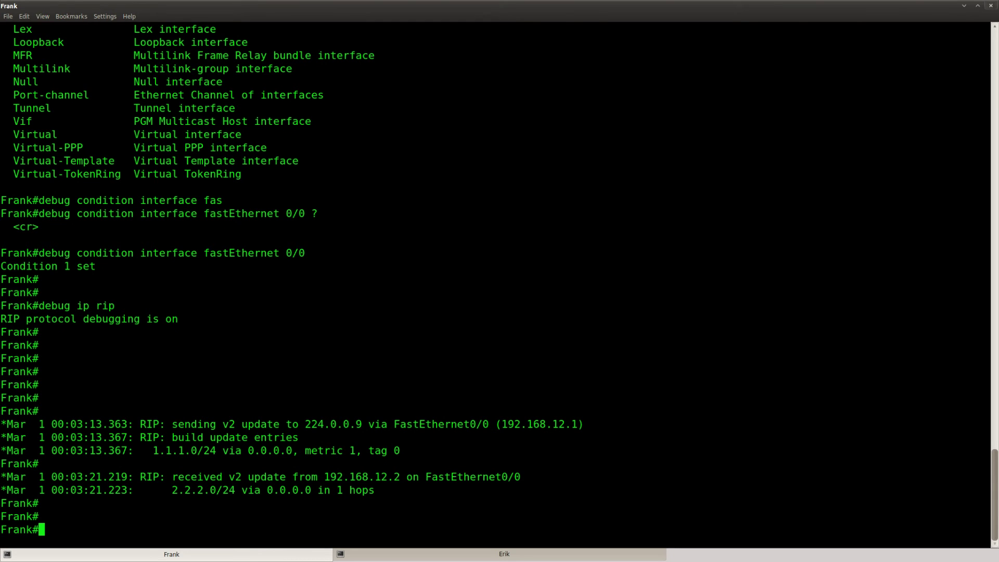
{"action": "scroll", "coordinate": [204, 281], "scroll_direction": "up", "scroll_amount": 2}
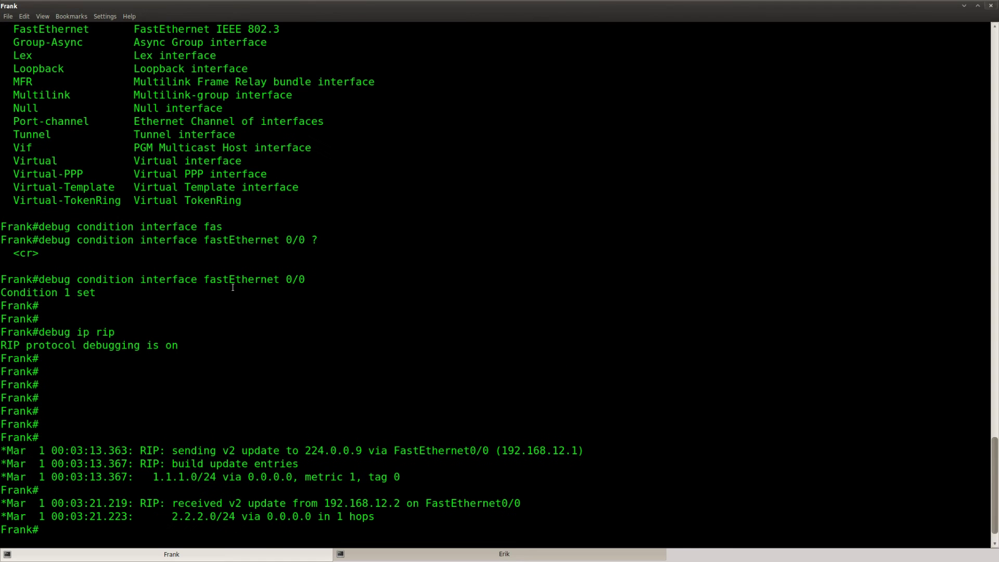
{"action": "left_click_drag", "start_coordinate": [312, 278], "coordinate": [203, 280]}
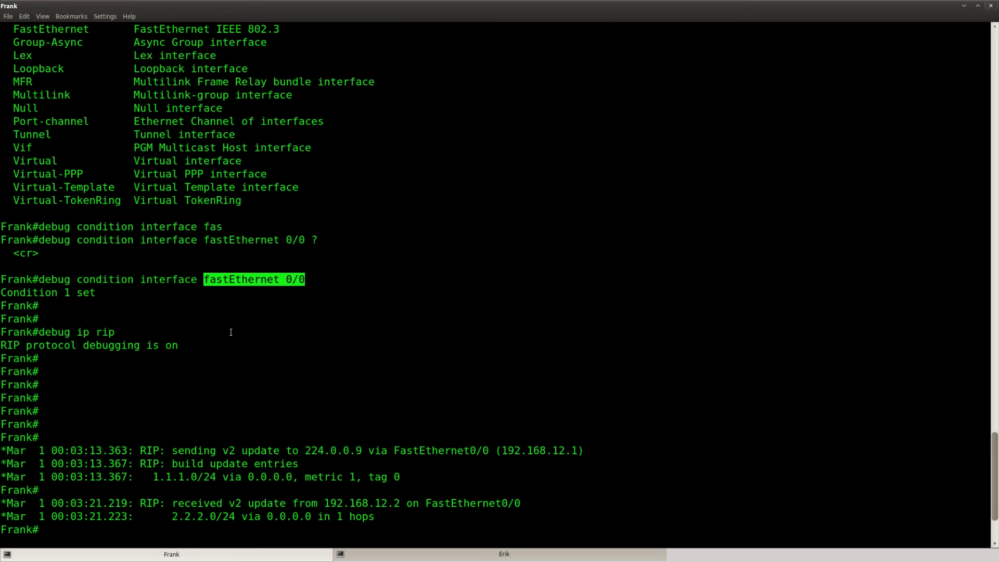
{"action": "scroll", "coordinate": [231, 332], "scroll_direction": "down", "scroll_amount": 3}
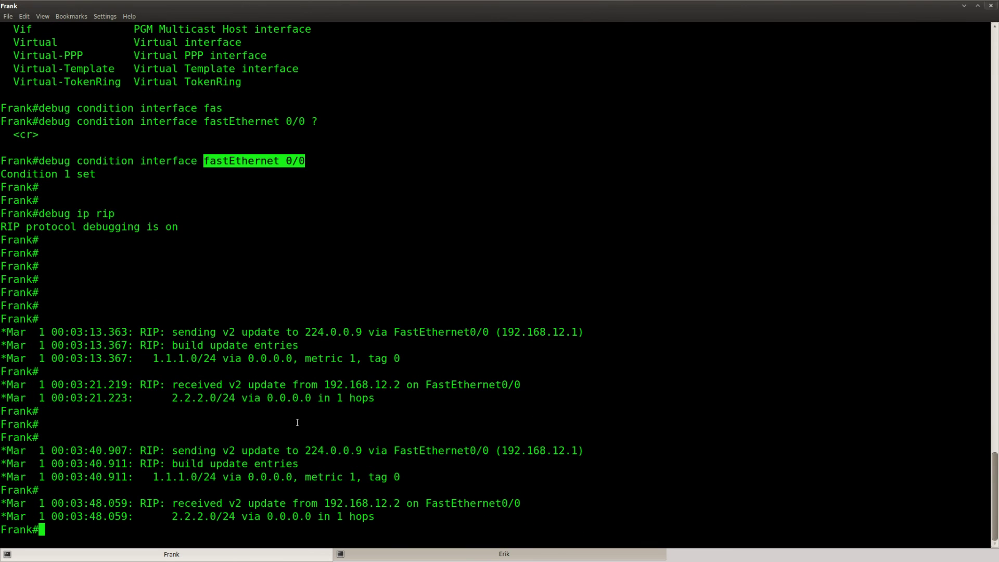
{"action": "scroll", "coordinate": [320, 476], "scroll_direction": "up", "scroll_amount": 3}
{"action": "left_click_drag", "start_coordinate": [40, 280], "coordinate": [127, 281]}
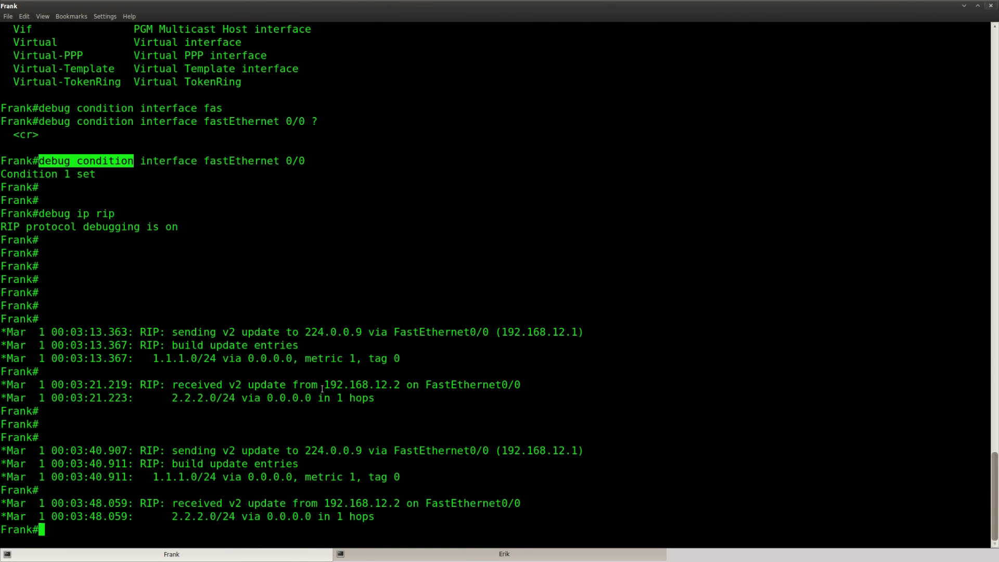
{"action": "left_click", "coordinate": [326, 392]}
{"action": "key", "text": "Return"}
{"action": "key", "text": "Return"}
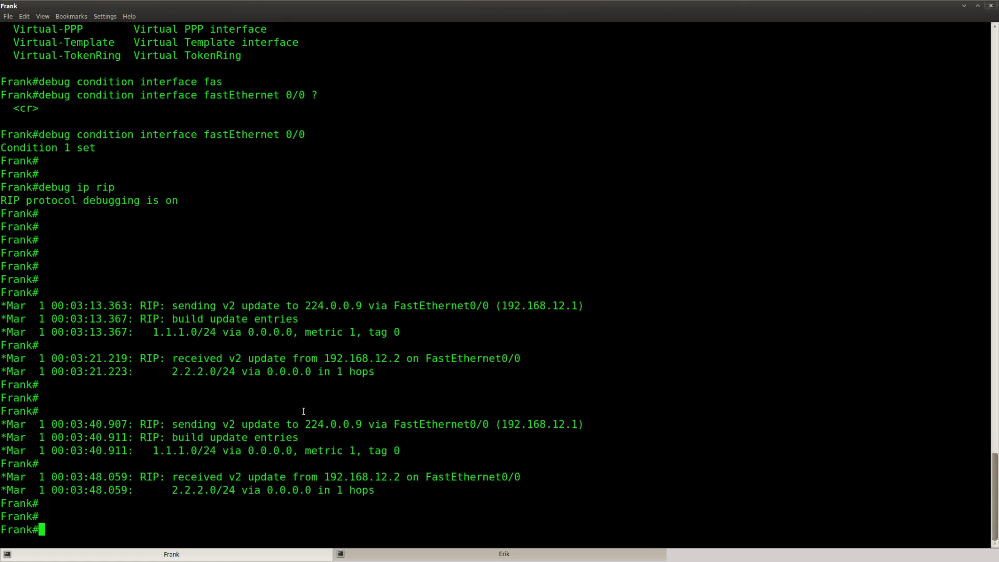
Recall debug ip rip from history and turn it off with no debug ip rip
{"action": "key", "text": "Up"}
{"action": "key", "text": "Up"}
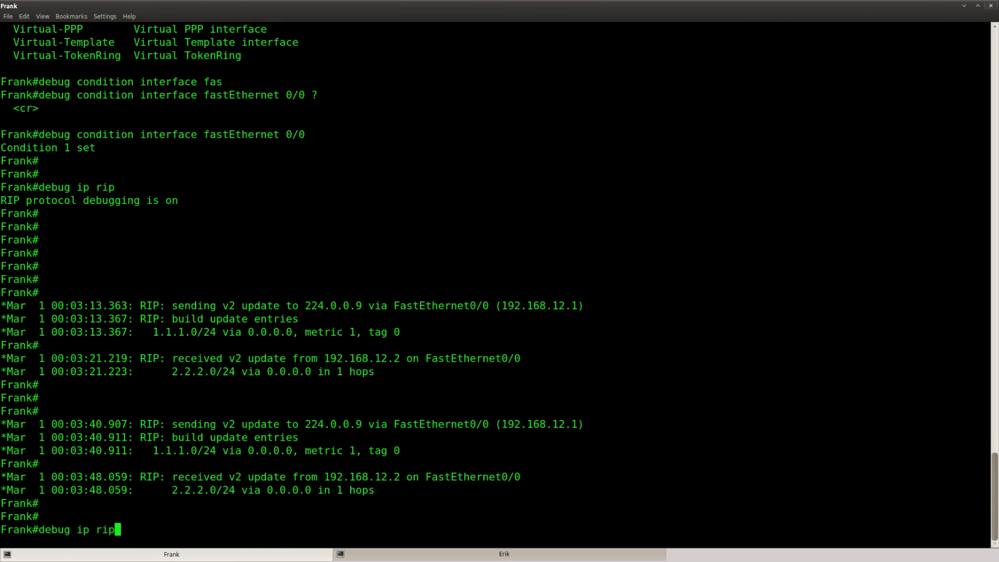
{"action": "key", "text": "Down"}
{"action": "key", "text": "ctrl+a"}
{"action": "type", "text": "no"}
{"action": "key", "text": "Return"}
Attempt removing the fastEthernet 0/0 debug condition, decline at the flood warning, then return to Firefox
{"action": "key", "text": "Up"}
{"action": "key", "text": "Up"}
{"action": "key", "text": "ctrl+a"}
{"action": "key", "text": "Up"}
{"action": "key", "text": "ctrl+a"}
{"action": "type", "text": "no"}
{"action": "key", "text": "Return"}
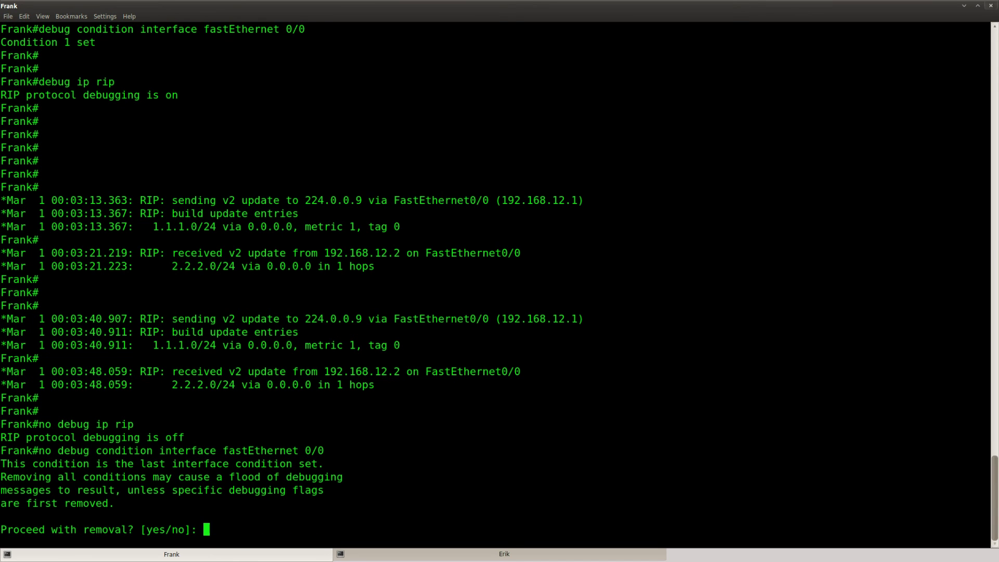
{"action": "left_click_drag", "start_coordinate": [343, 477], "coordinate": [229, 477]}
{"action": "left_click", "coordinate": [248, 498]}
{"action": "type", "text": "no"}
{"action": "key", "text": "Return"}
{"action": "key", "text": "Return"}
{"action": "key", "text": "Return"}
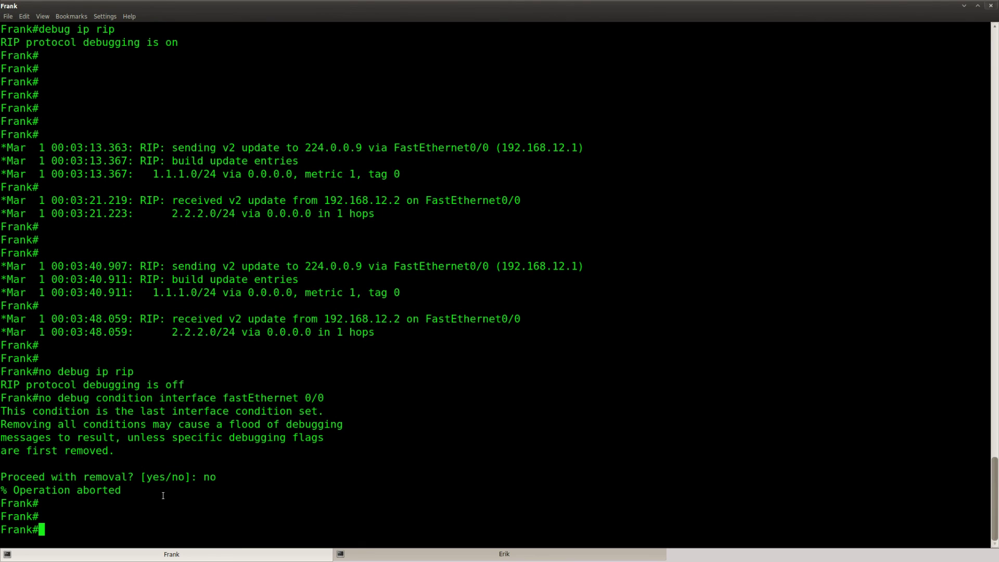
{"action": "key", "text": "Return"}
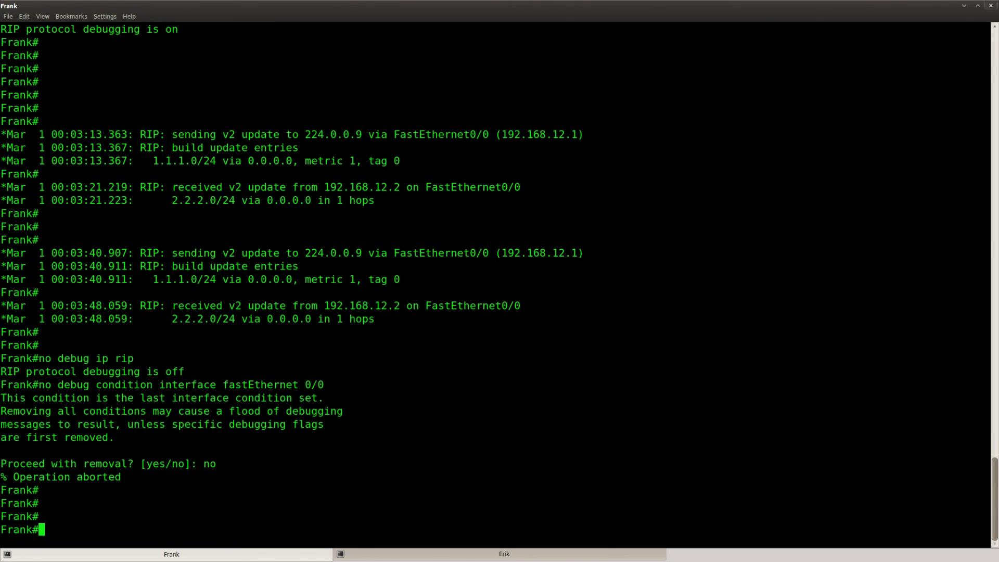
{"action": "key", "text": "alt+Tab"}
{"action": "scroll", "coordinate": [319, 376], "scroll_direction": "down", "scroll_amount": 3}
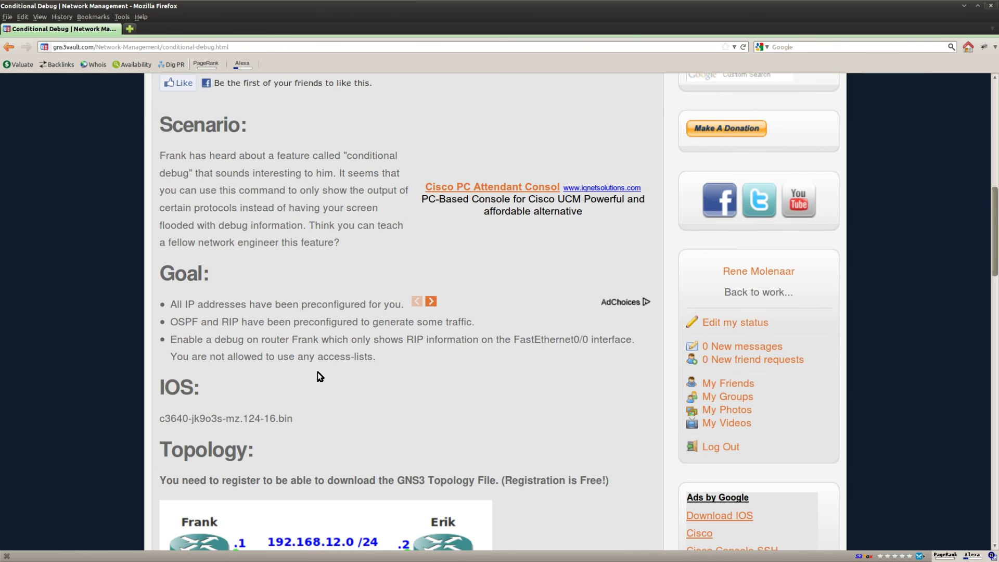
{"action": "left_click_drag", "start_coordinate": [197, 340], "coordinate": [313, 339]}
{"action": "left_click_drag", "start_coordinate": [408, 339], "coordinate": [588, 339]}
{"action": "left_click", "coordinate": [552, 352]}
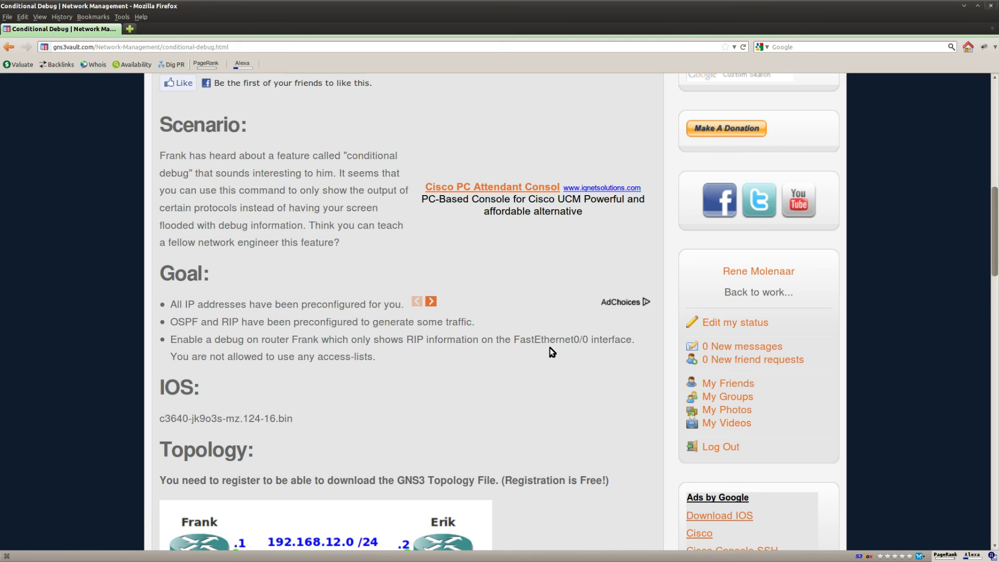